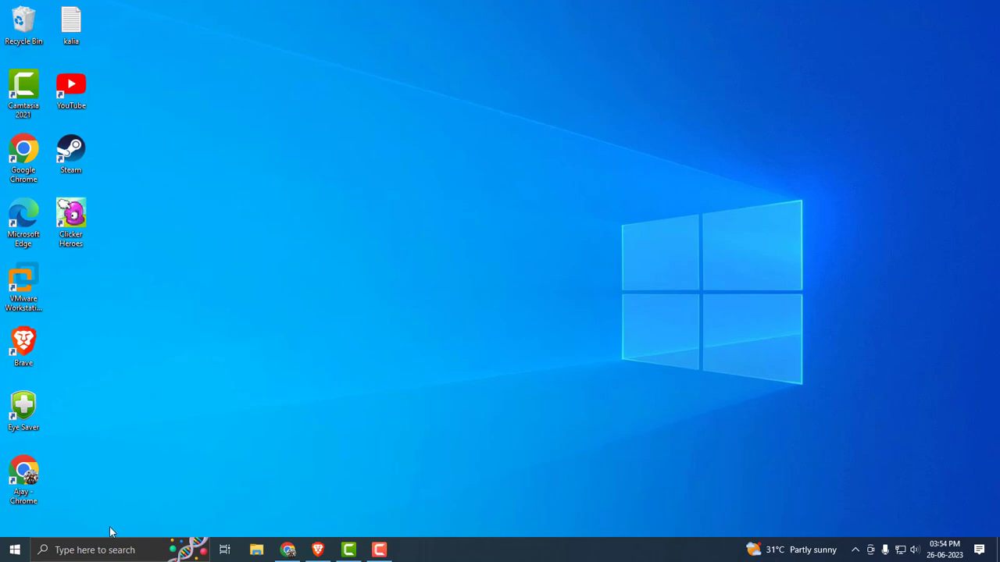
# Run the command Steam://flushconfig/ from the Windows Run box to flush Steam's configuration.
pyautogui.rightClick(11, 554)
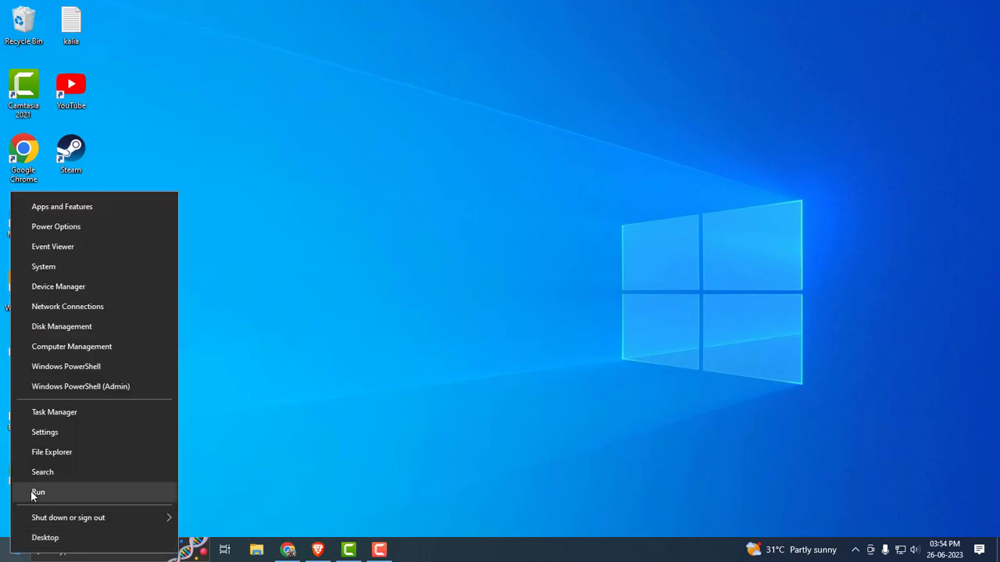
pyautogui.click(31, 490)
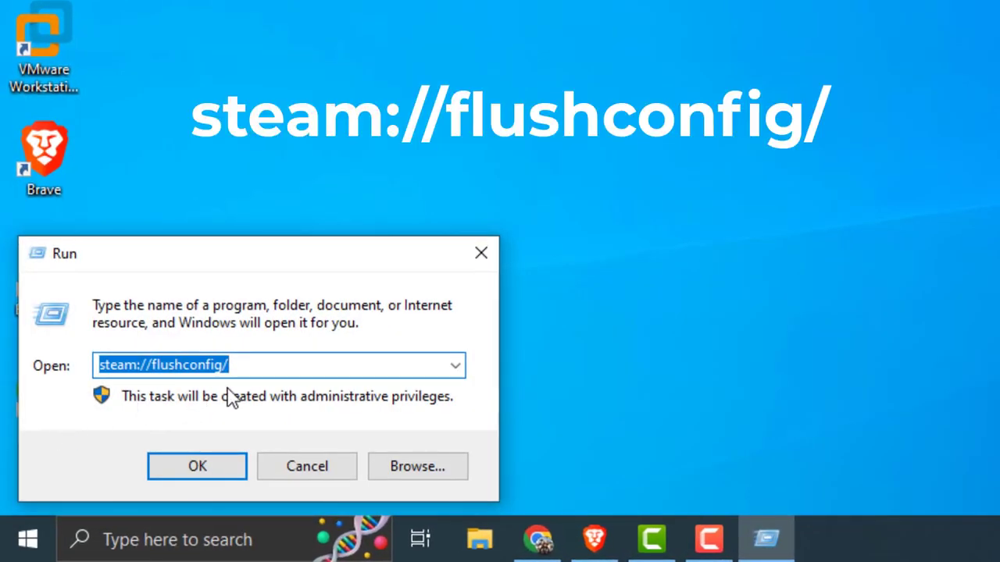
pyautogui.moveTo(234, 365); pyautogui.dragTo(83, 368)
pyautogui.write('Steam')
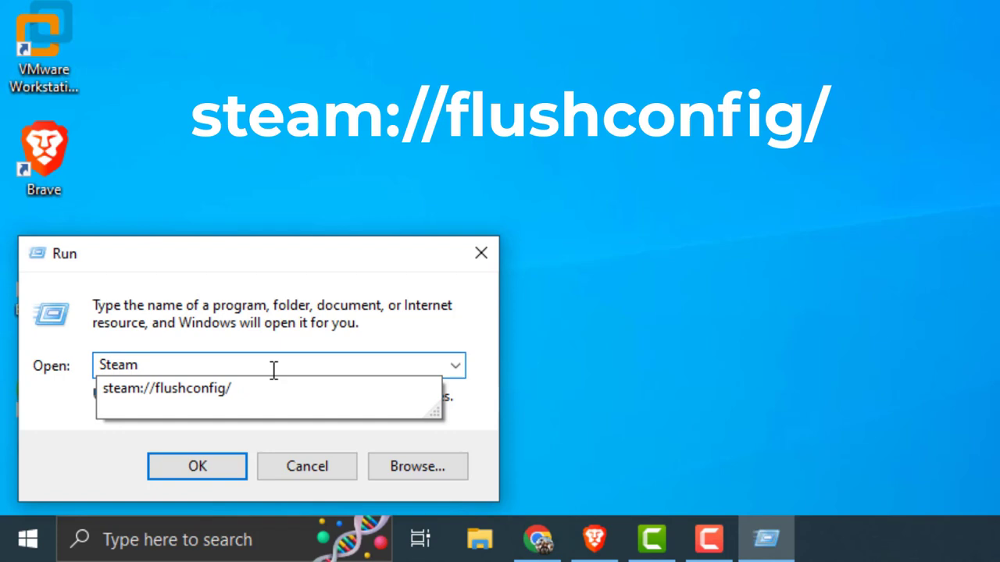
pyautogui.write(';')
pyautogui.press('BackSpace')
pyautogui.write('://flushconfi')
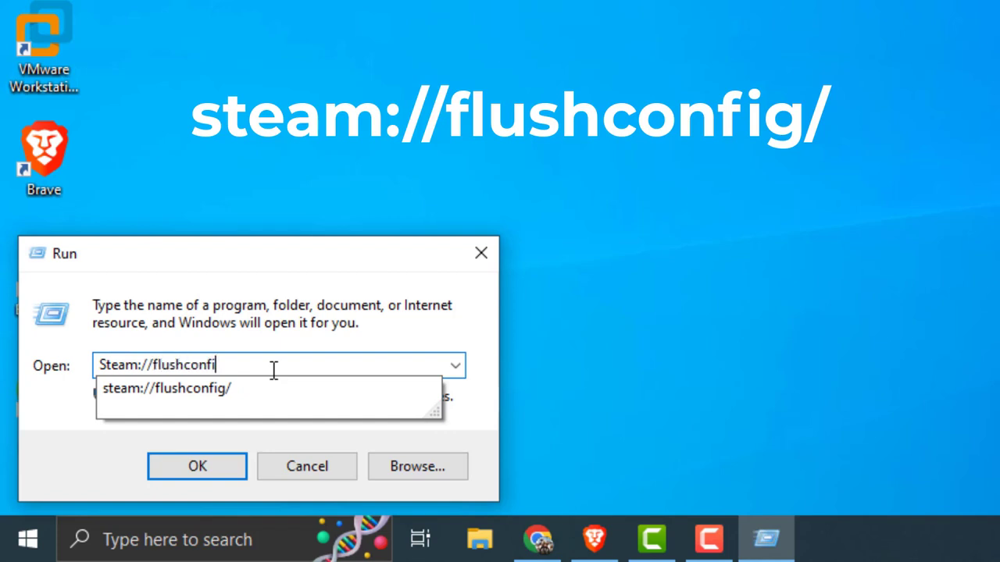
pyautogui.write('g/')
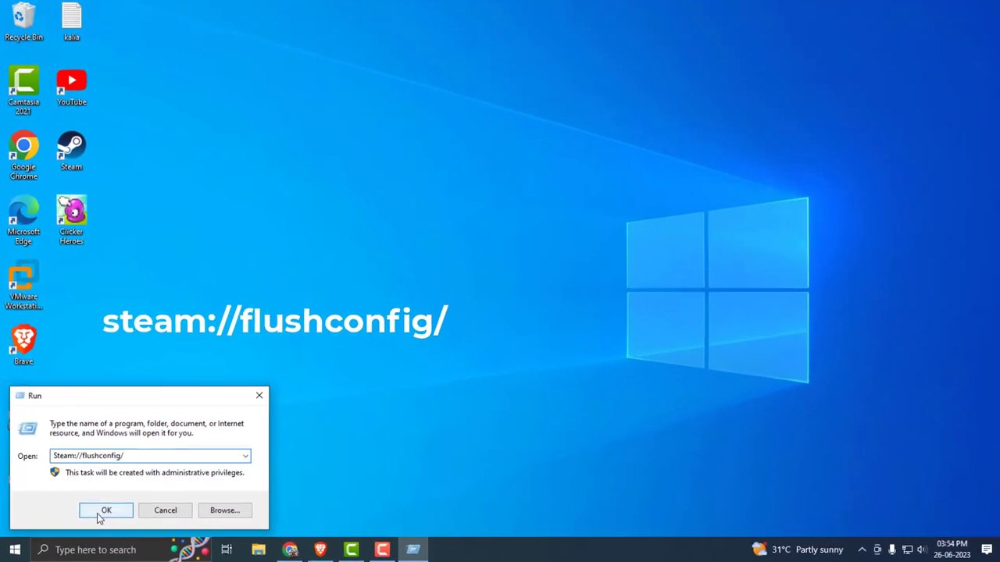
pyautogui.click(100, 515)
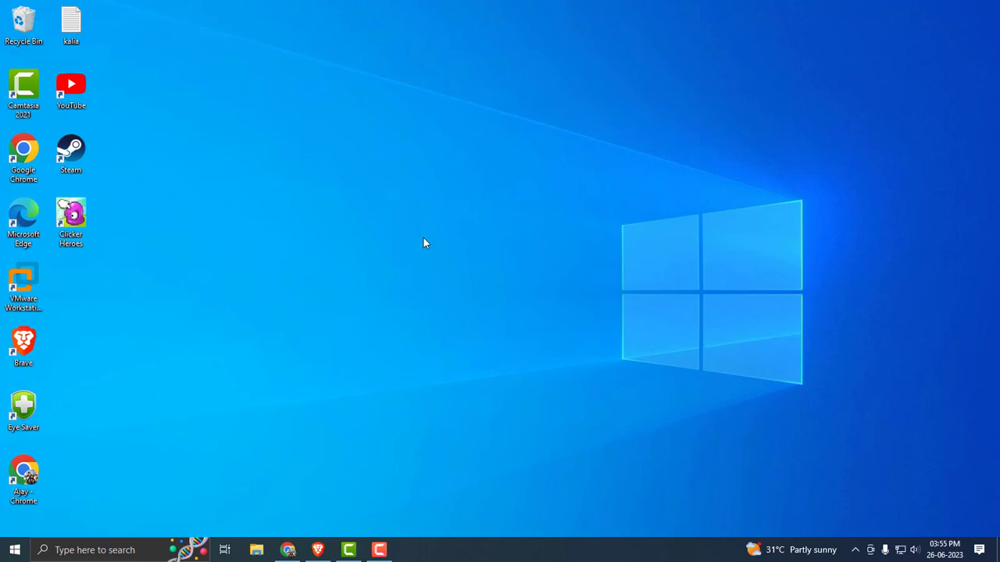
# Launch Steam and verify Clicker Heroes' installed files until all 569 are validated.
pyautogui.doubleClick(72, 152)
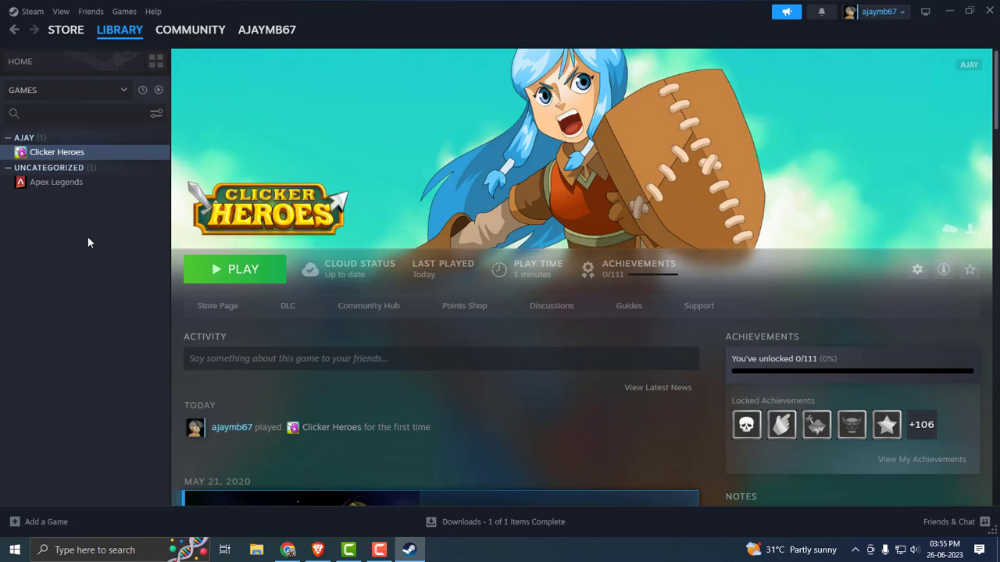
pyautogui.click(123, 36)
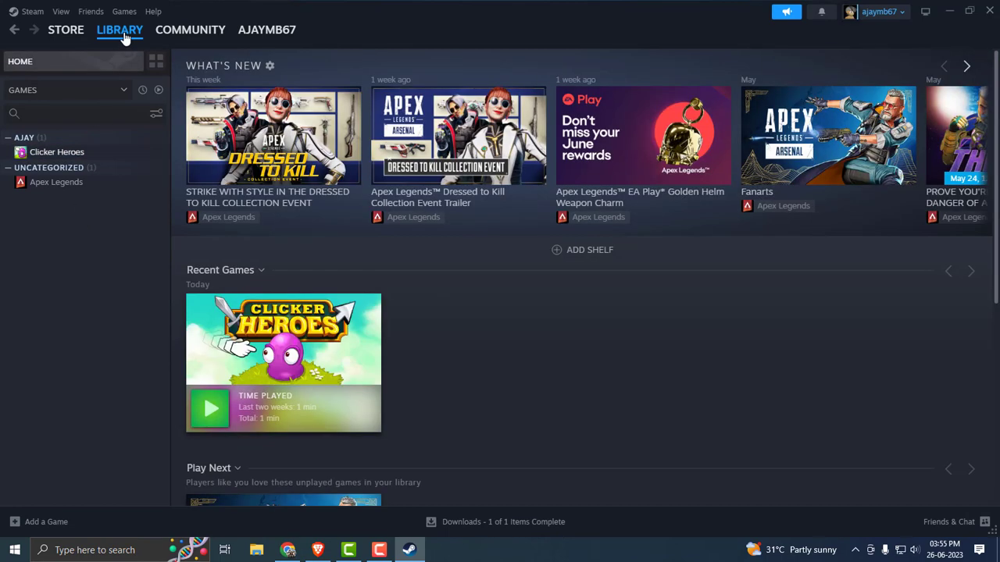
pyautogui.rightClick(57, 156)
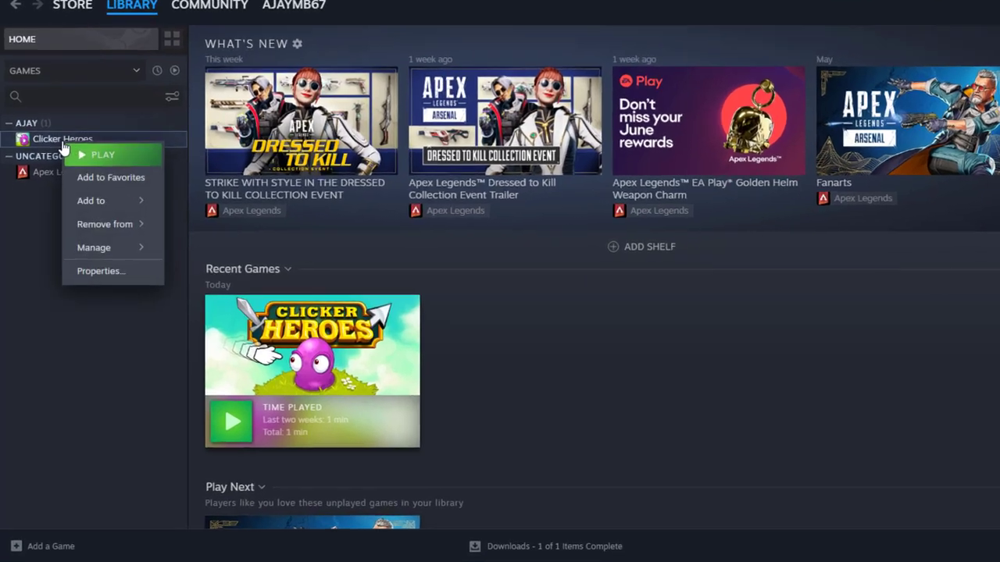
pyautogui.moveTo(86, 250)
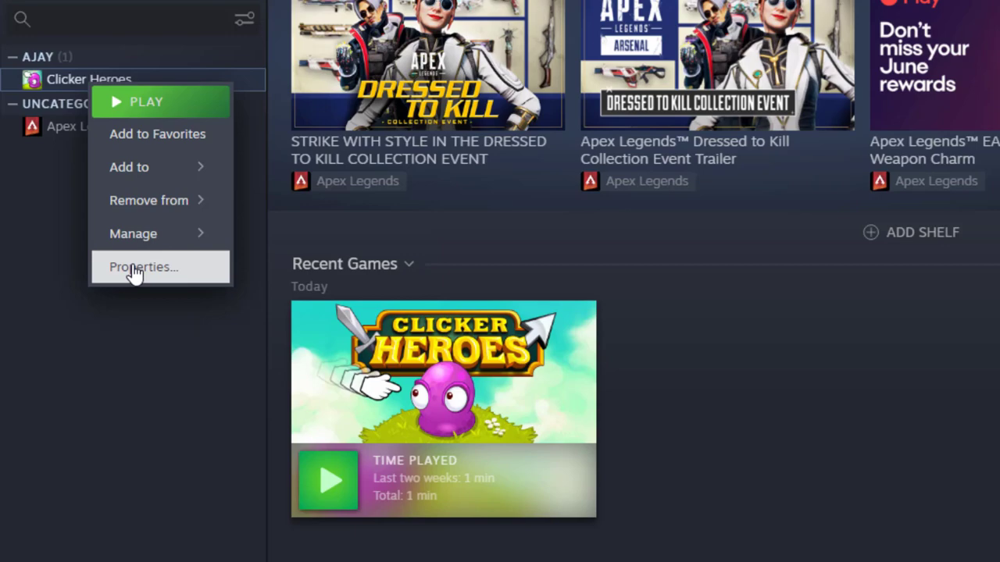
pyautogui.click(134, 269)
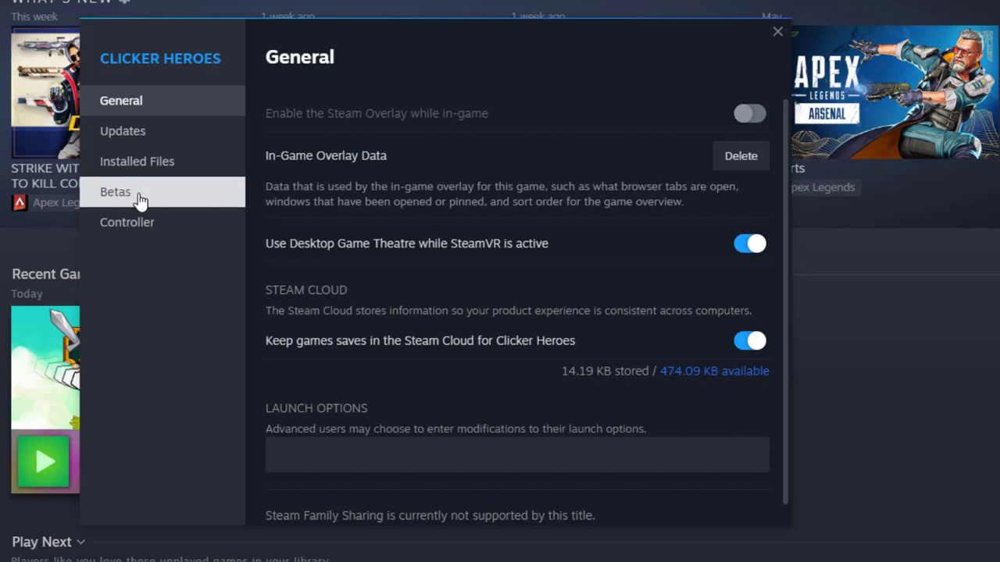
pyautogui.click(146, 171)
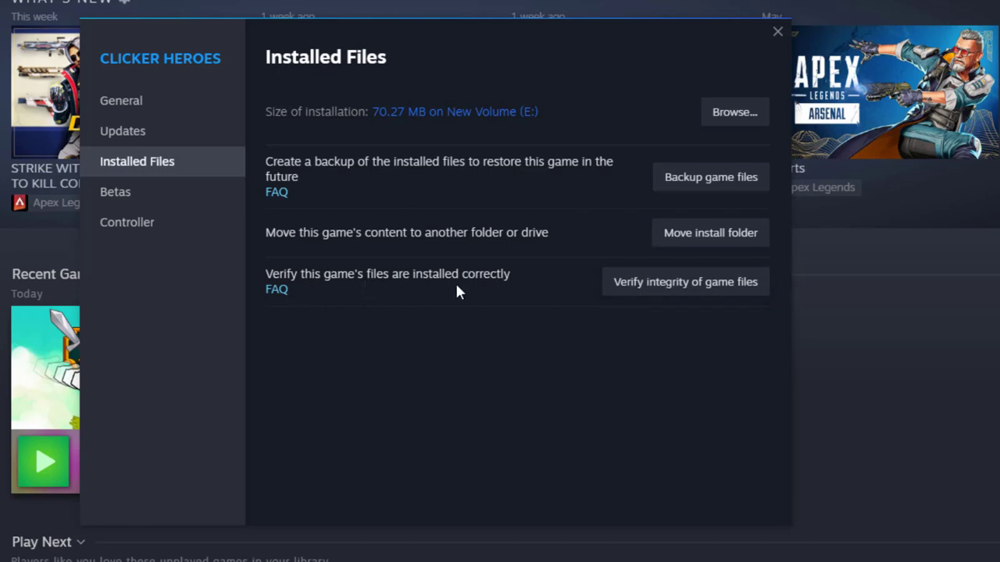
pyautogui.click(676, 291)
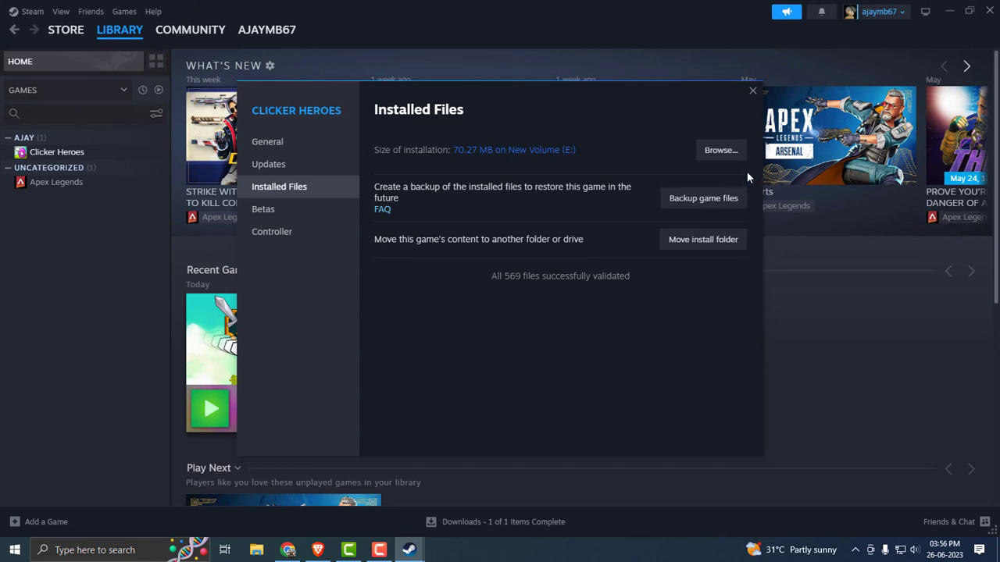
# Close the properties window and open Clicker Heroes' local install folder via Browse local files.
pyautogui.click(753, 92)
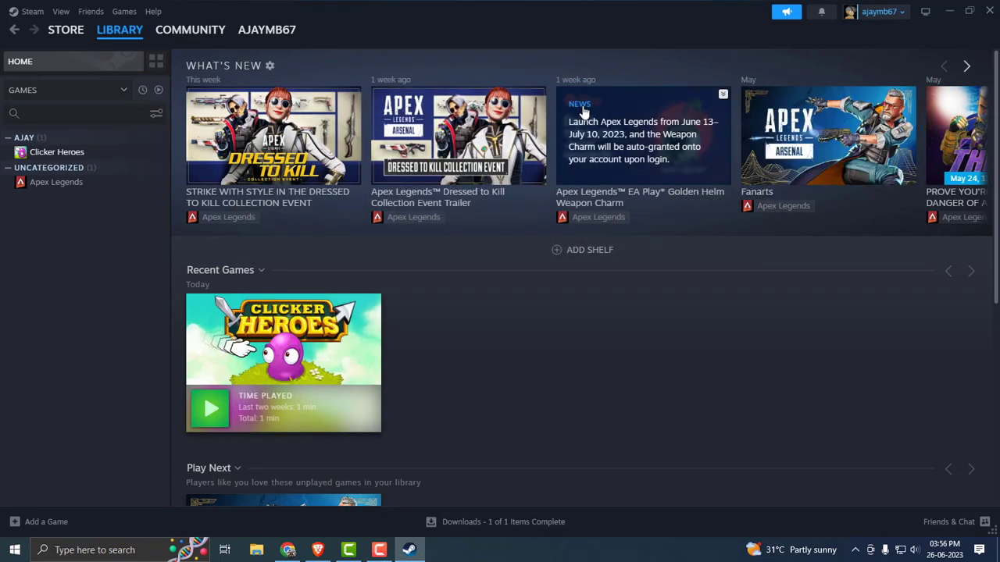
pyautogui.click(58, 157)
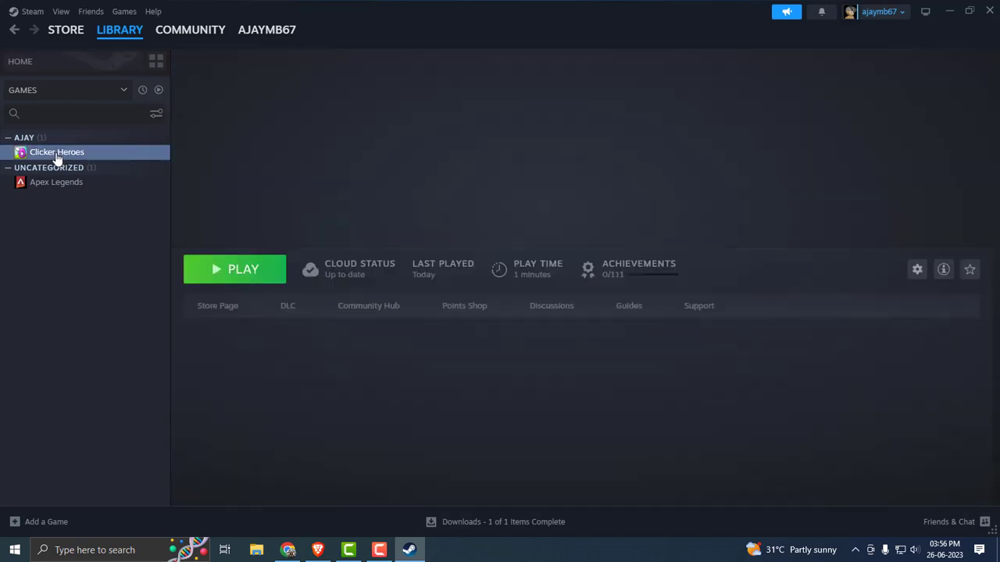
pyautogui.rightClick(58, 159)
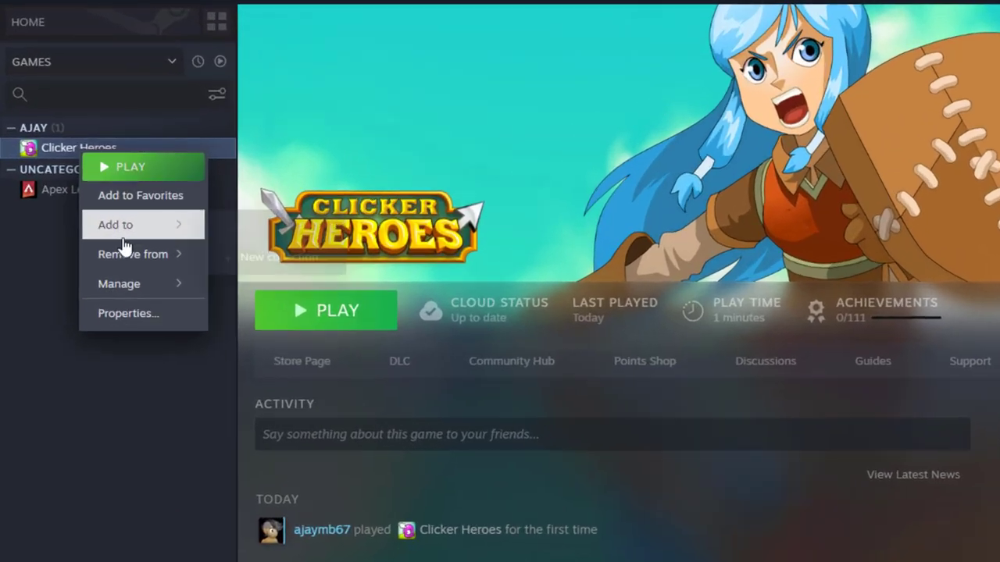
pyautogui.moveTo(95, 246)
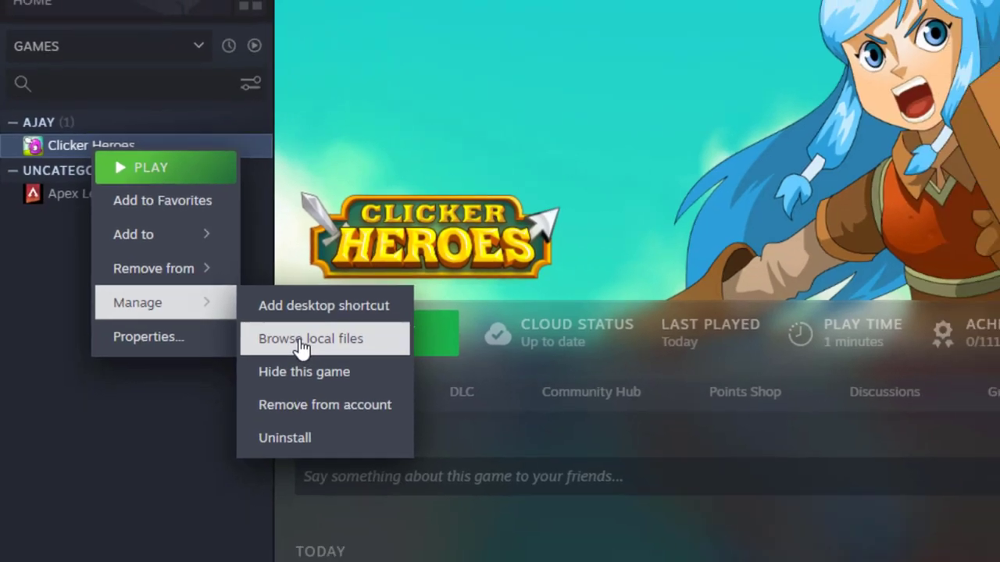
pyautogui.click(300, 343)
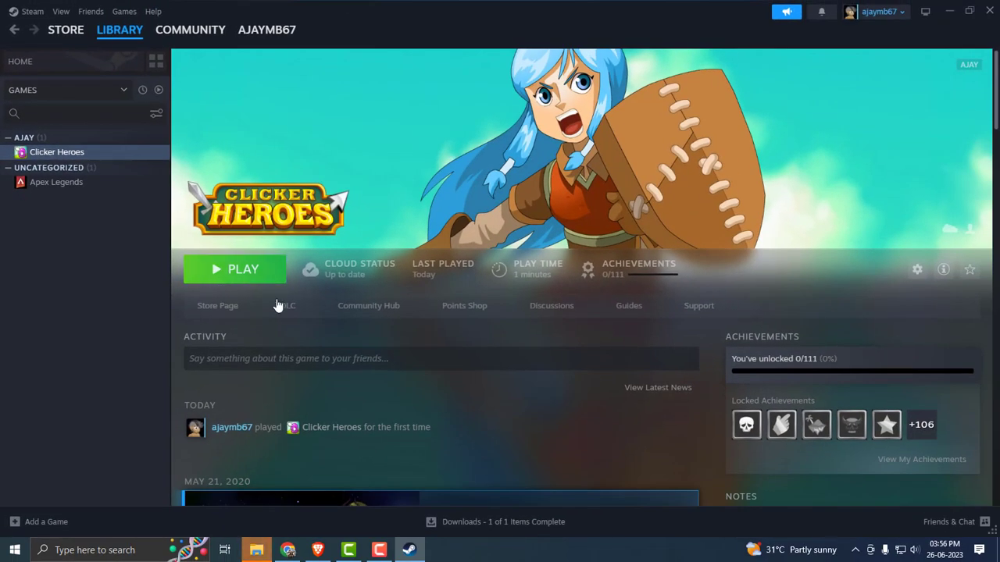
# Set Clicker Heroes.exe to disable fullscreen optimizations and always run as administrator.
pyautogui.click(257, 550)
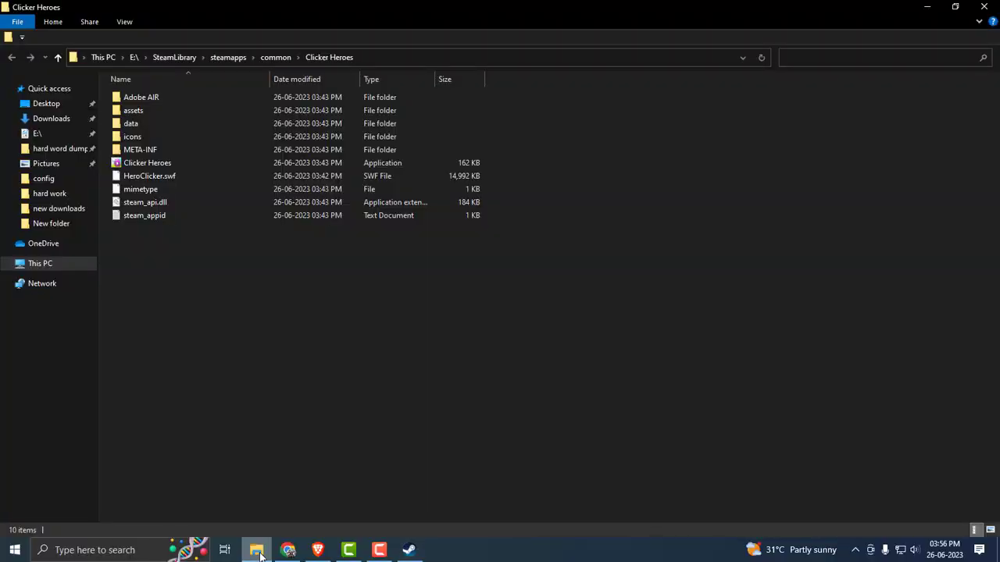
pyautogui.rightClick(137, 166)
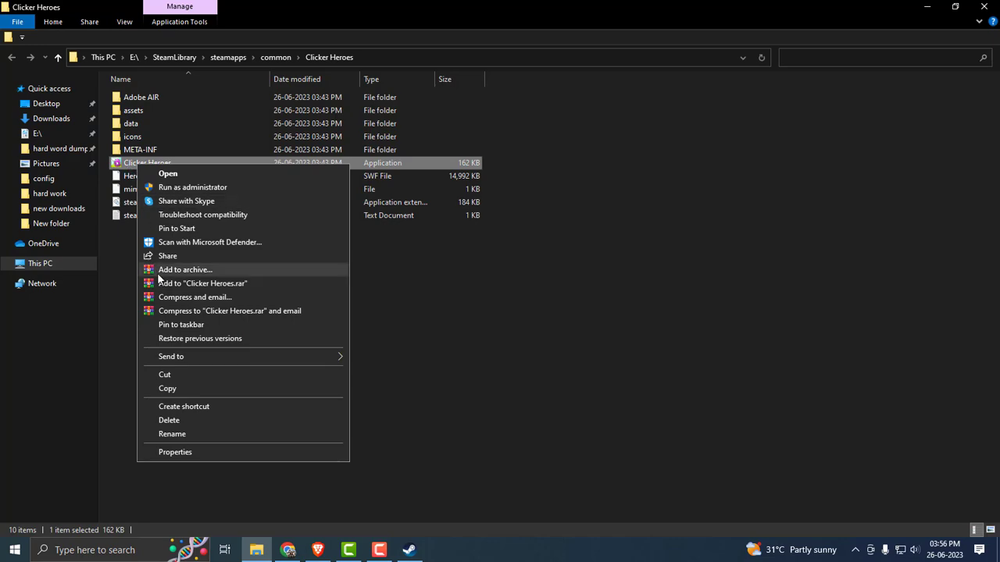
pyautogui.click(186, 452)
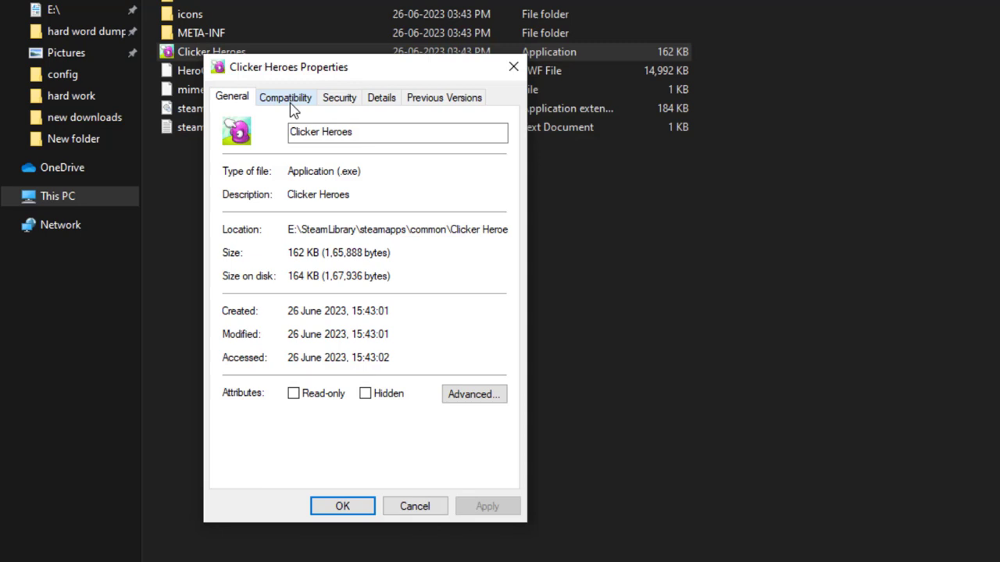
pyautogui.click(290, 105)
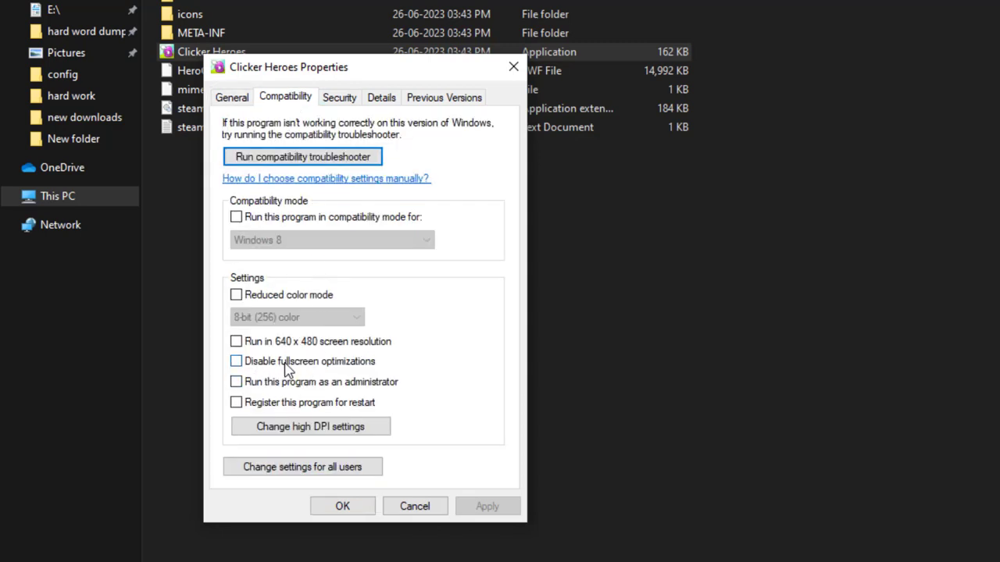
pyautogui.click(251, 365)
pyautogui.click(237, 383)
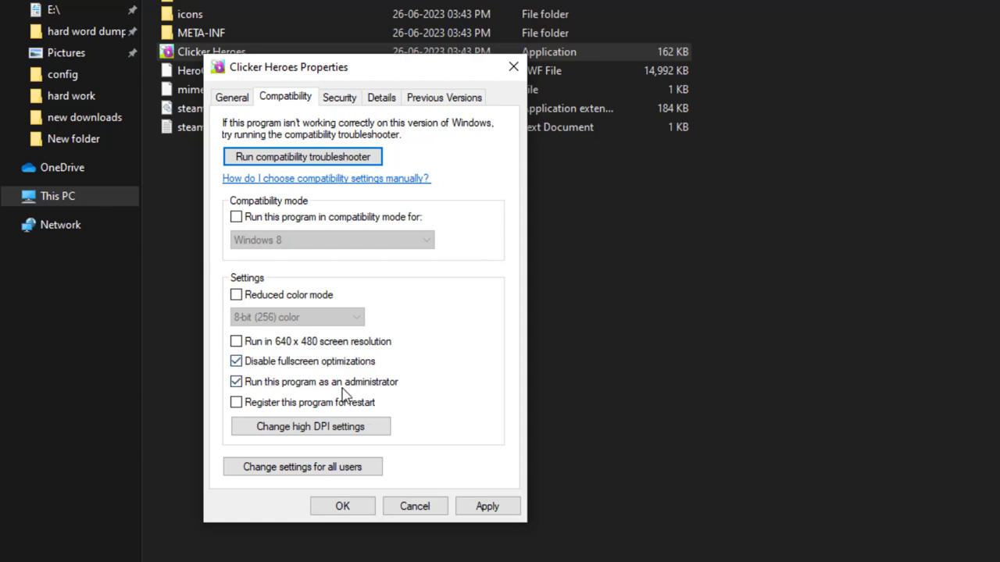
pyautogui.click(448, 499)
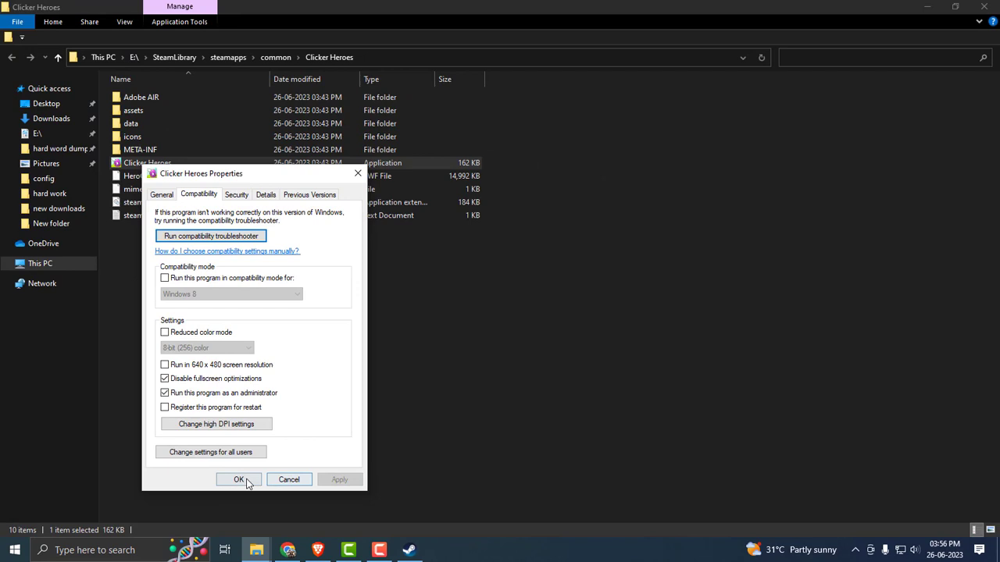
pyautogui.click(314, 499)
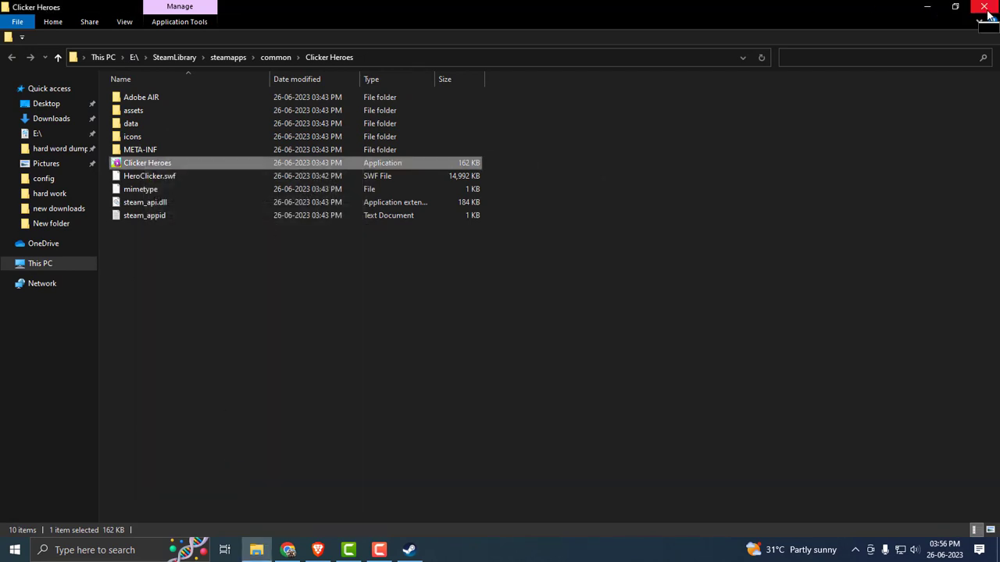
# Close the folder, minimize Steam, and open Device Manager showing the Intel(R) HD Graphics adapter.
pyautogui.click(988, 12)
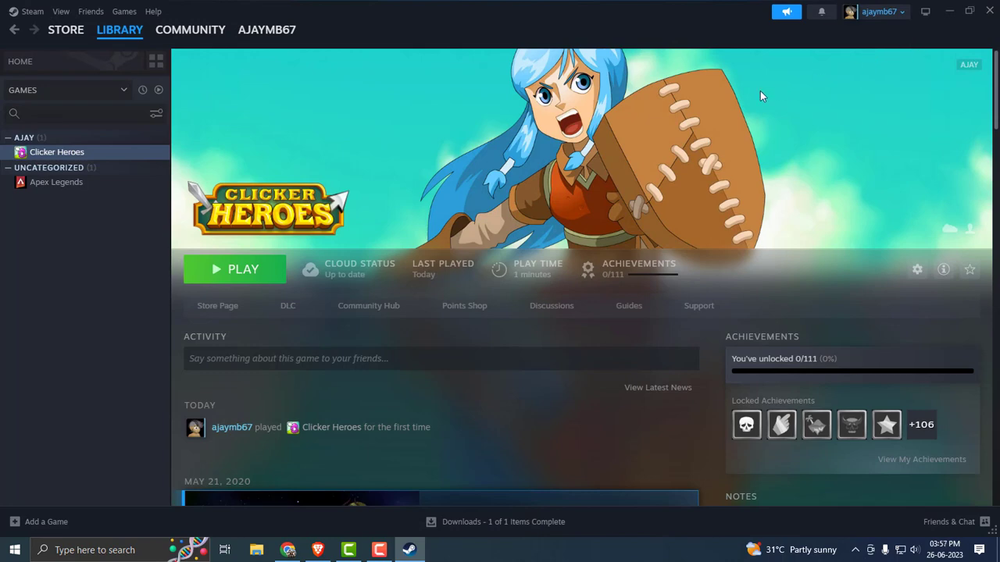
pyautogui.click(948, 11)
pyautogui.click(86, 550)
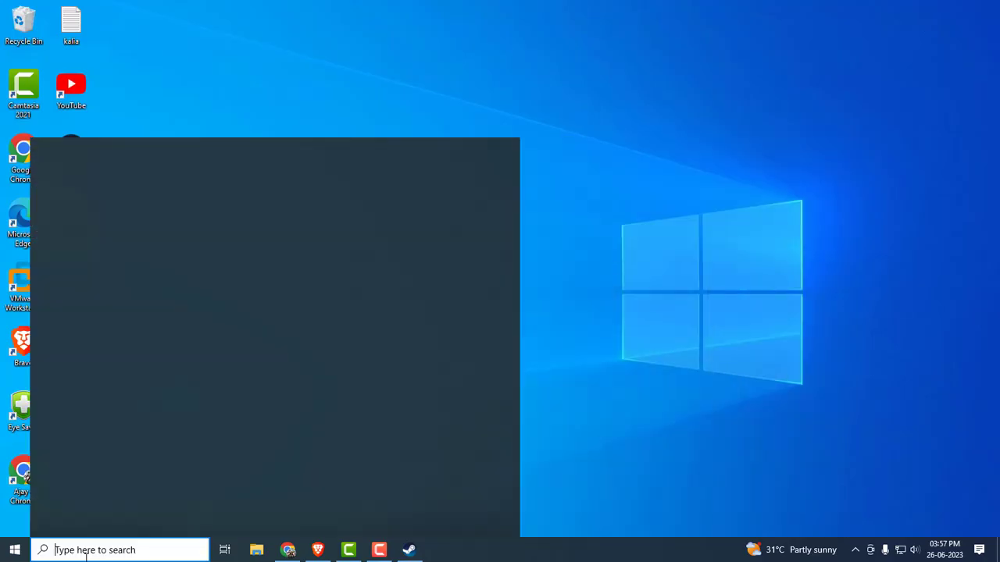
pyautogui.write('dev')
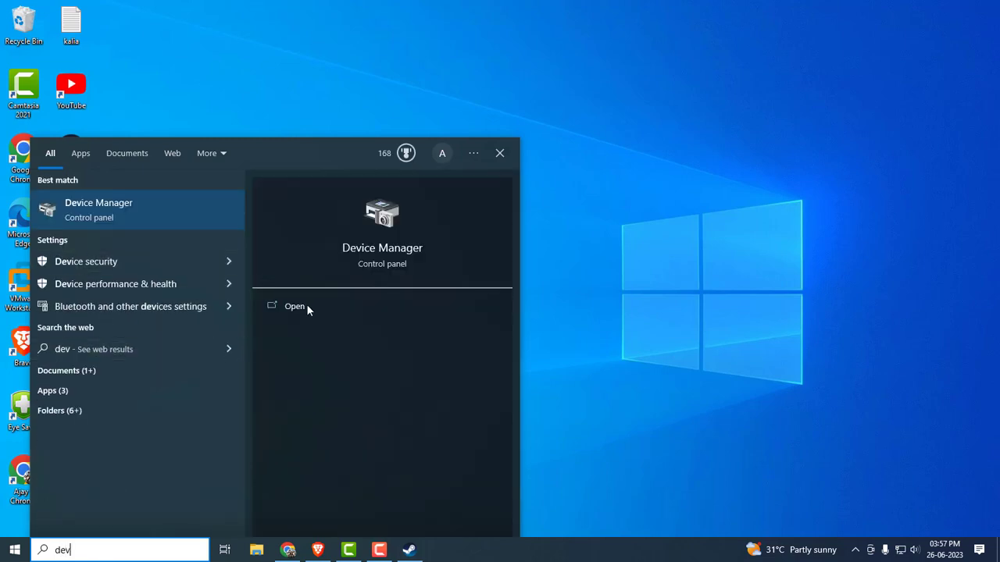
pyautogui.click(305, 307)
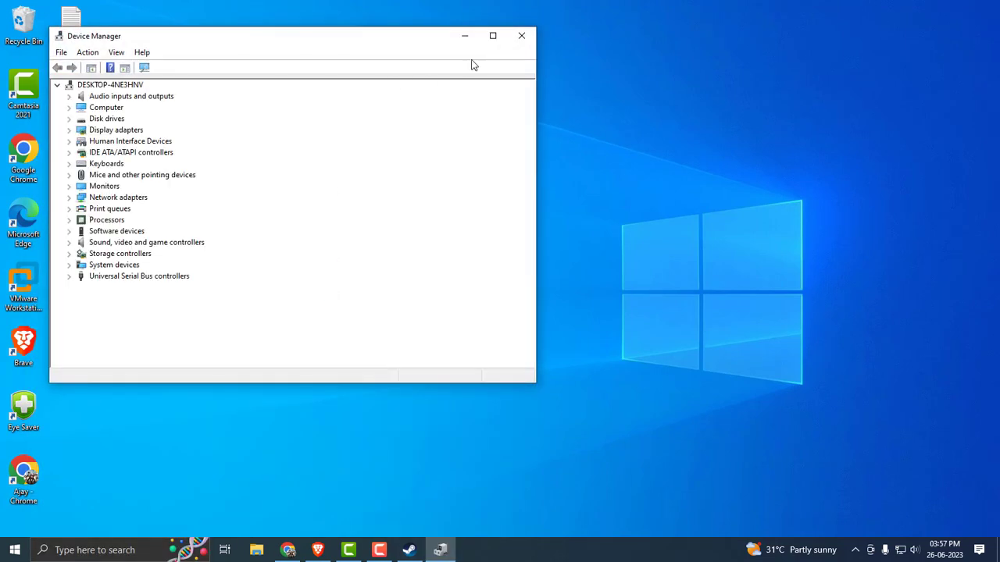
pyautogui.click(492, 36)
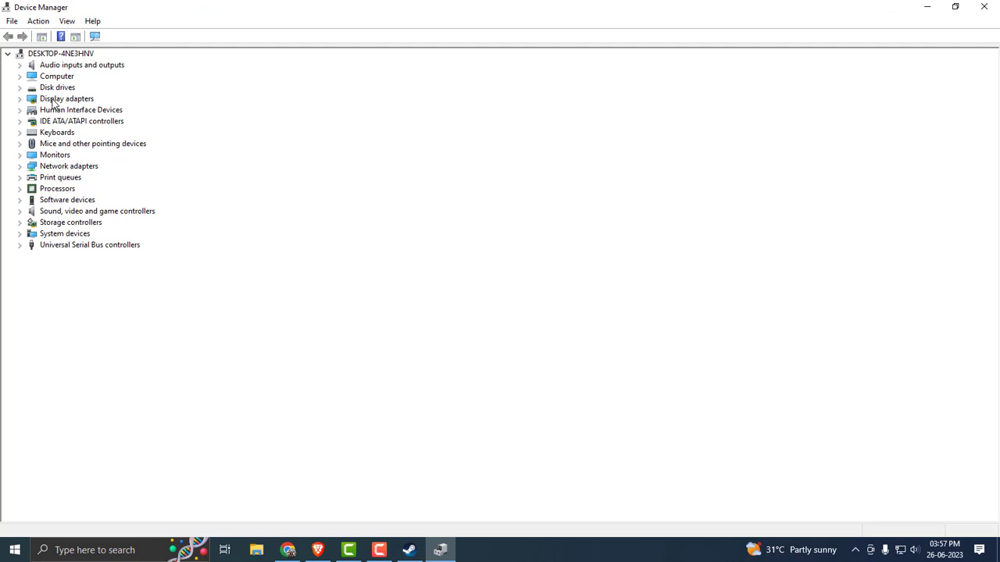
pyautogui.click(19, 99)
pyautogui.click(56, 112)
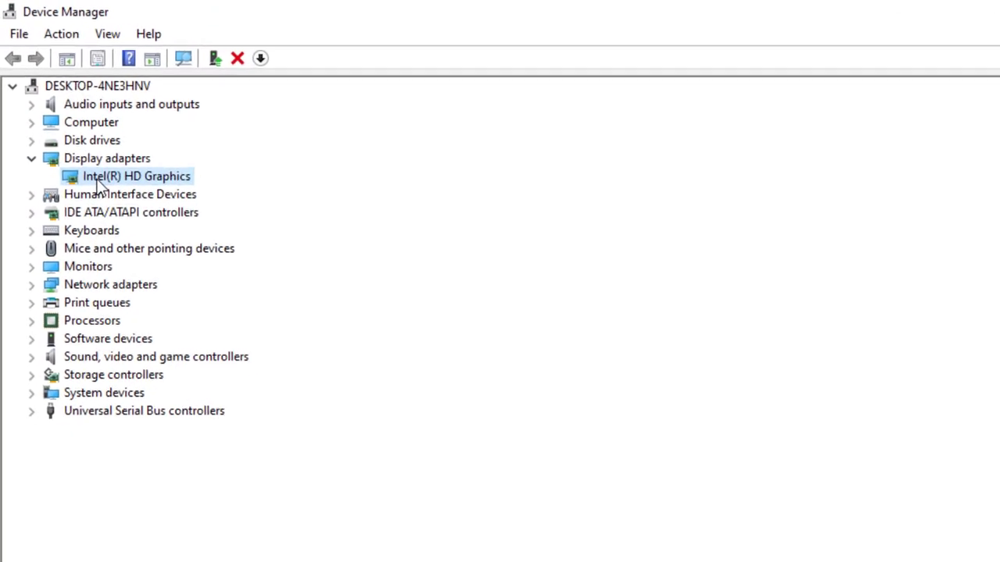
# Search automatically for a newer Intel(R) HD Graphics driver; the best one is already installed.
pyautogui.rightClick(100, 186)
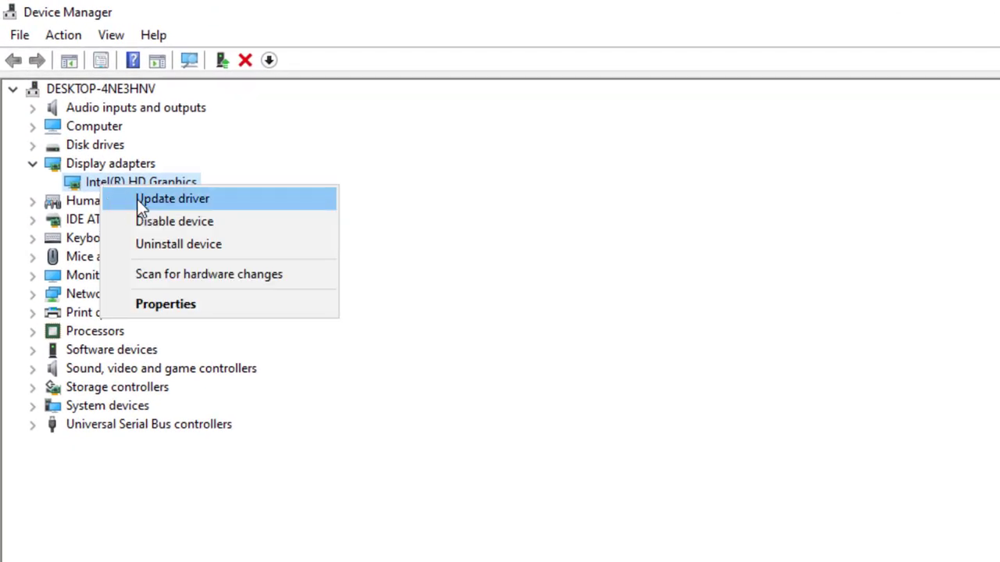
pyautogui.click(137, 198)
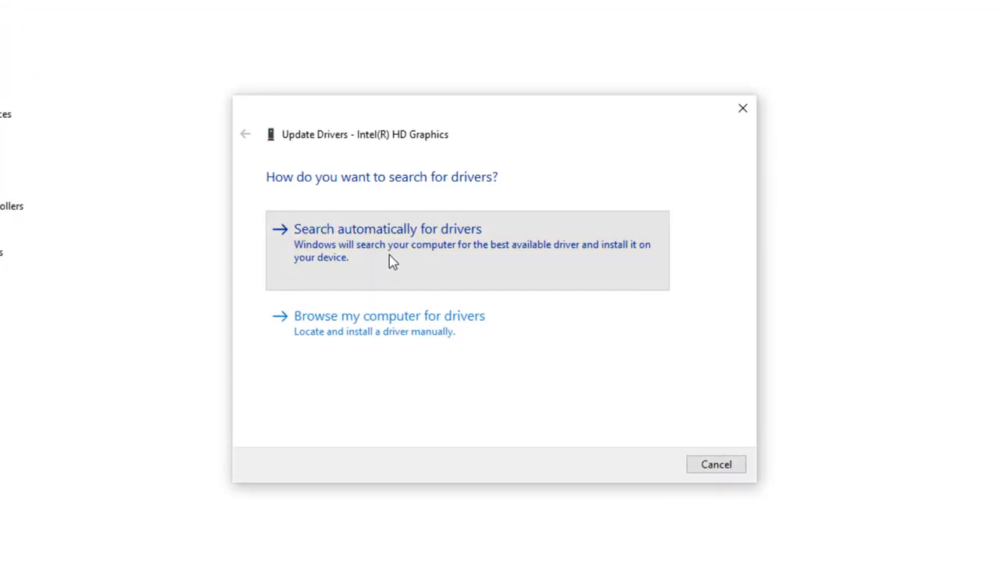
pyautogui.click(388, 255)
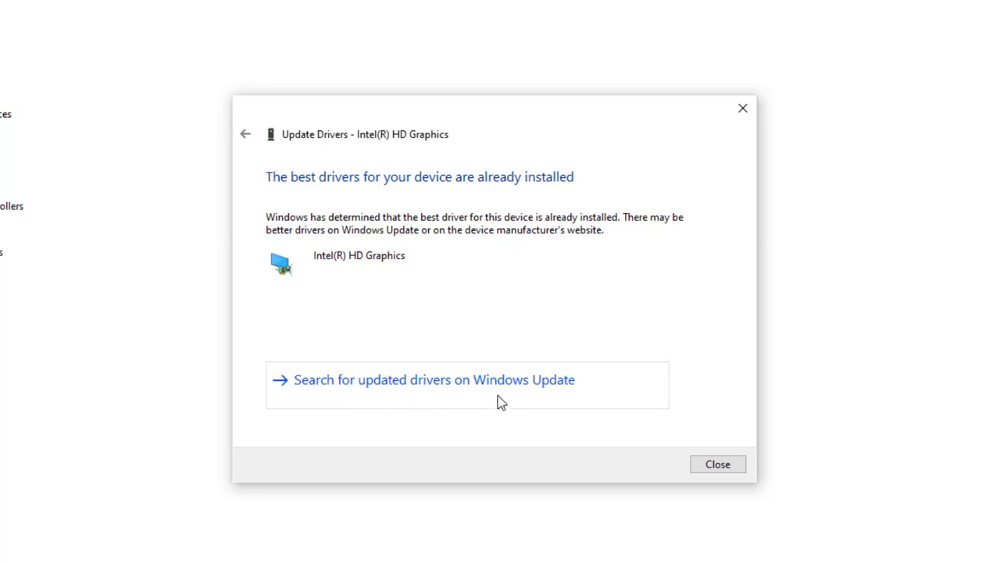
# Close the driver dialog, check for Windows updates, then minimize Settings and close Device Manager.
pyautogui.press('Escape')
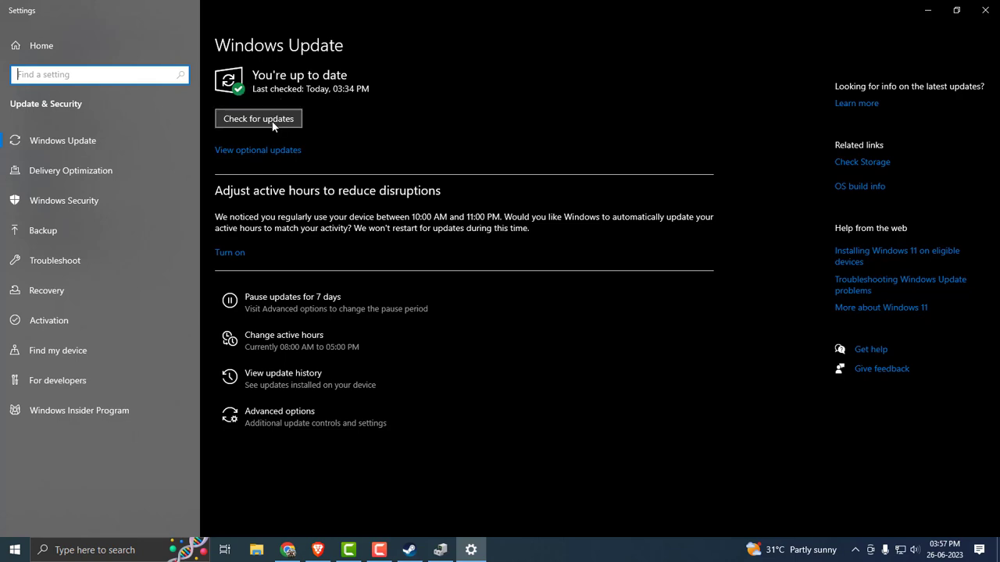
pyautogui.click(258, 121)
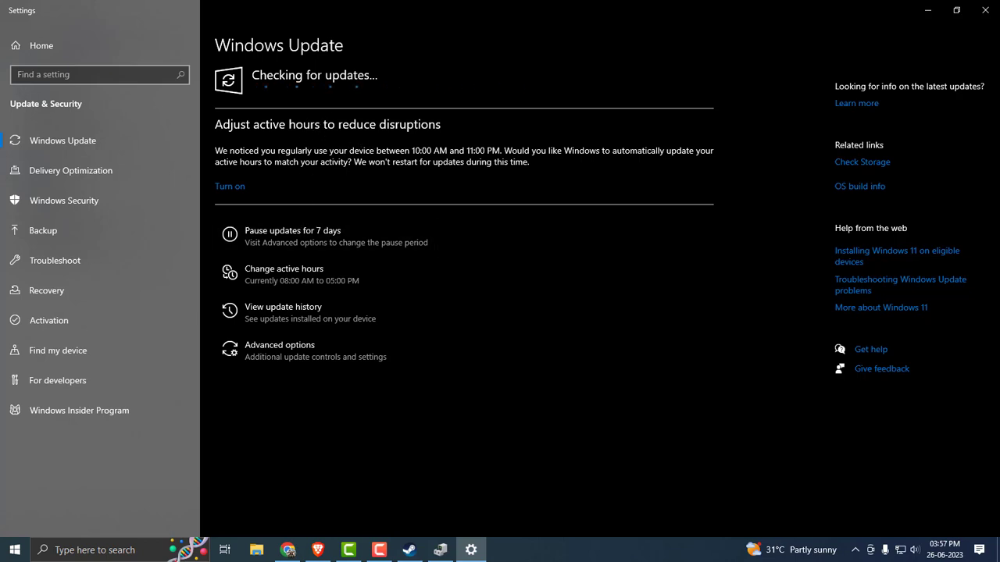
pyautogui.click(932, 17)
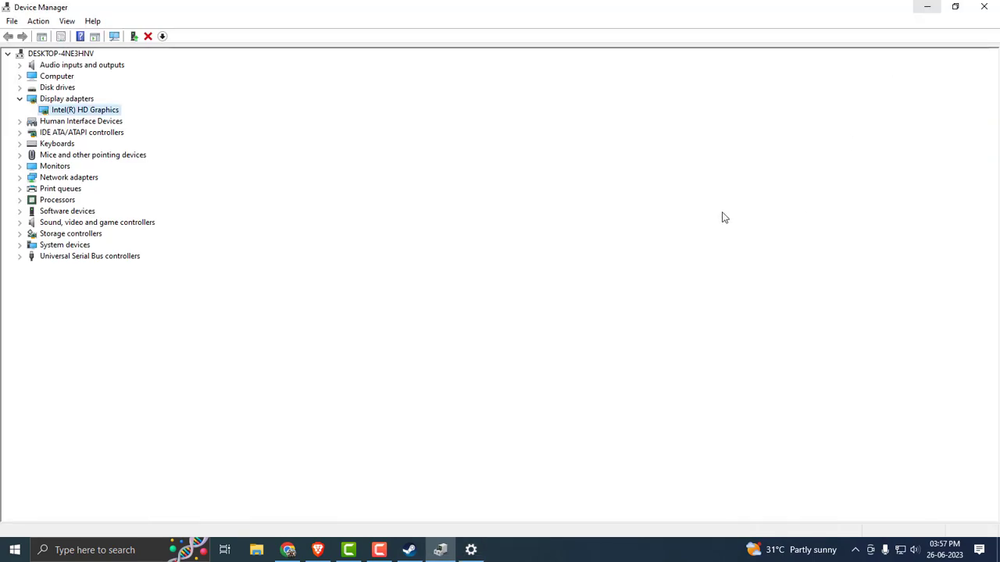
pyautogui.click(987, 7)
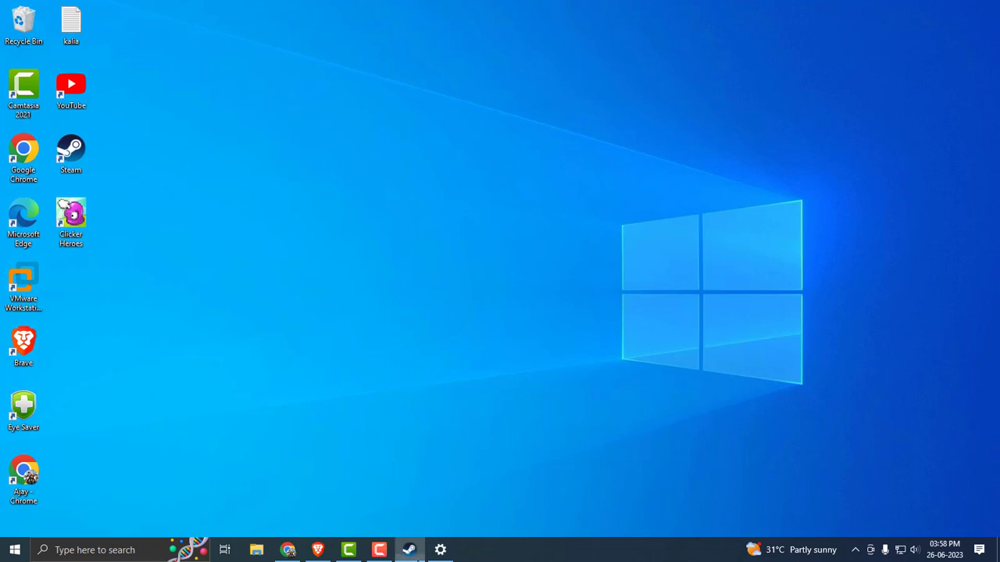
# Bring Steam back up and open Clicker Heroes' local files folder.
pyautogui.click(408, 550)
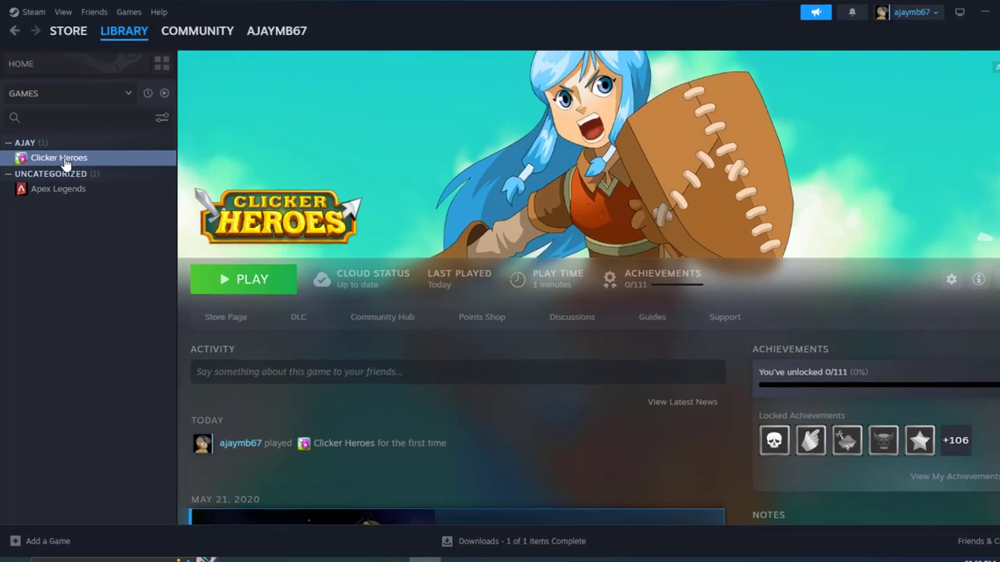
pyautogui.rightClick(65, 164)
pyautogui.moveTo(96, 258)
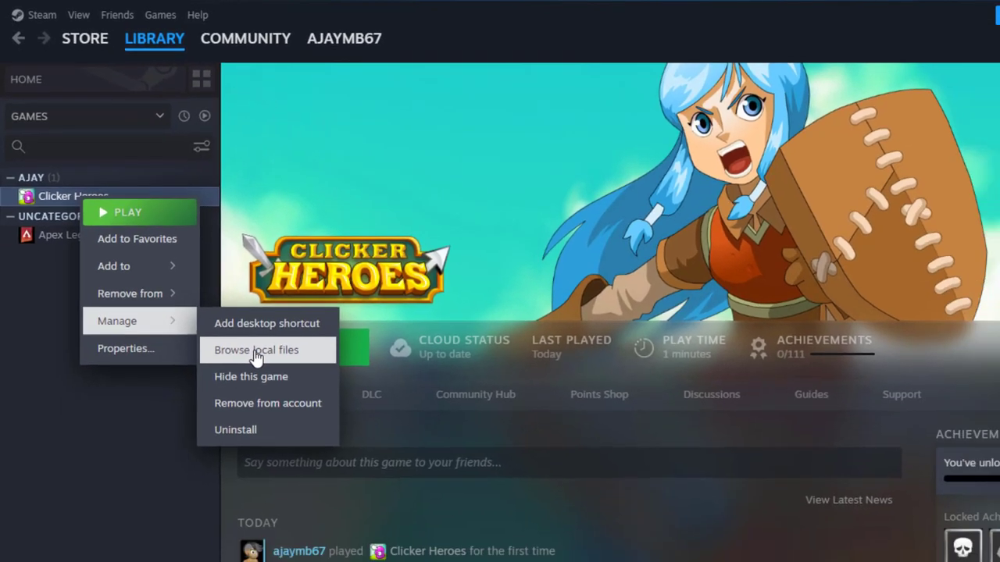
pyautogui.click(289, 397)
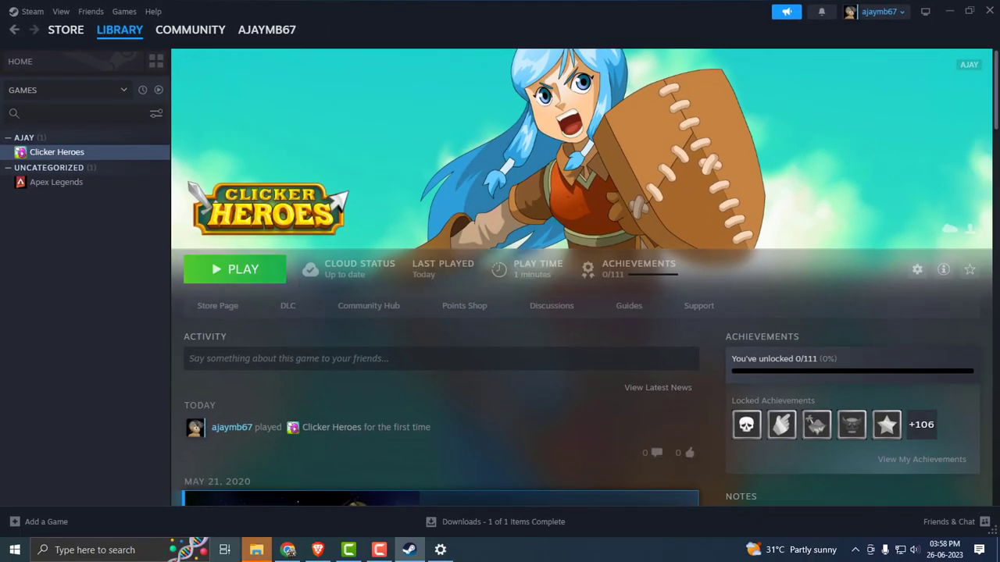
# Select all files in the Clicker Heroes folder, dismiss their actions menu, and close the folder.
pyautogui.click(256, 550)
pyautogui.moveTo(212, 368); pyautogui.dragTo(153, 69)
pyautogui.rightClick(198, 165)
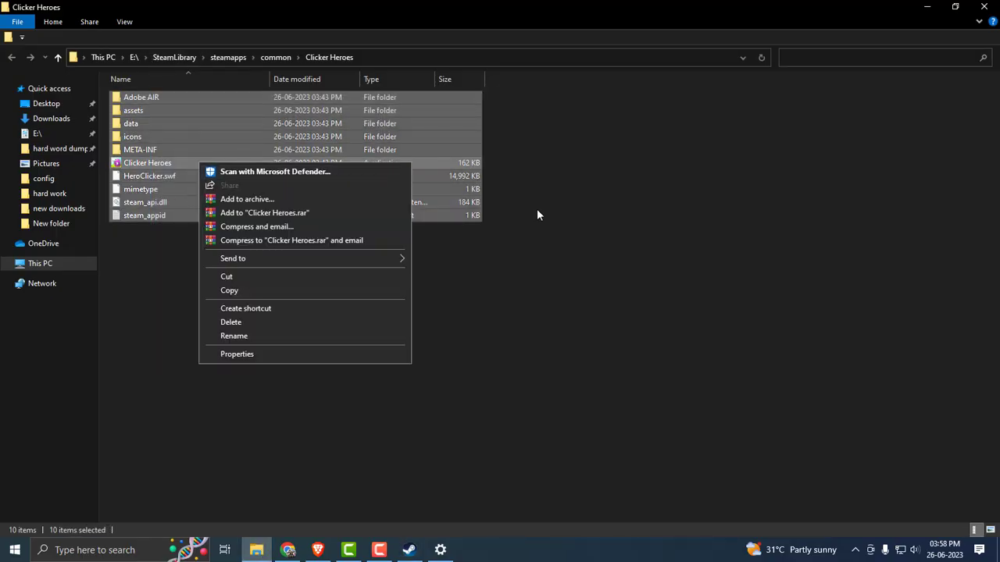
pyautogui.click(725, 129)
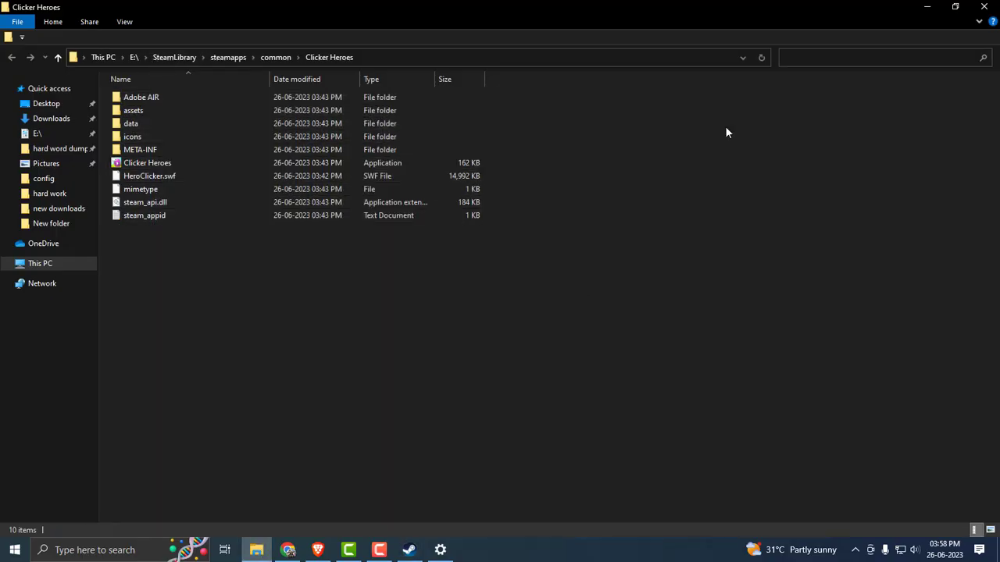
pyautogui.click(985, 6)
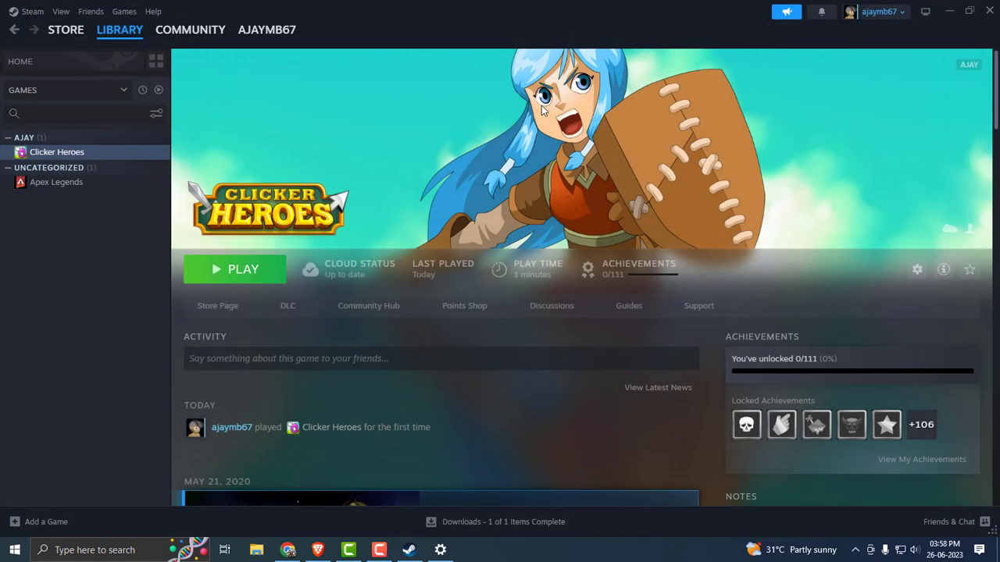
# Start uninstalling Clicker Heroes, then close the Steam window.
pyautogui.rightClick(56, 153)
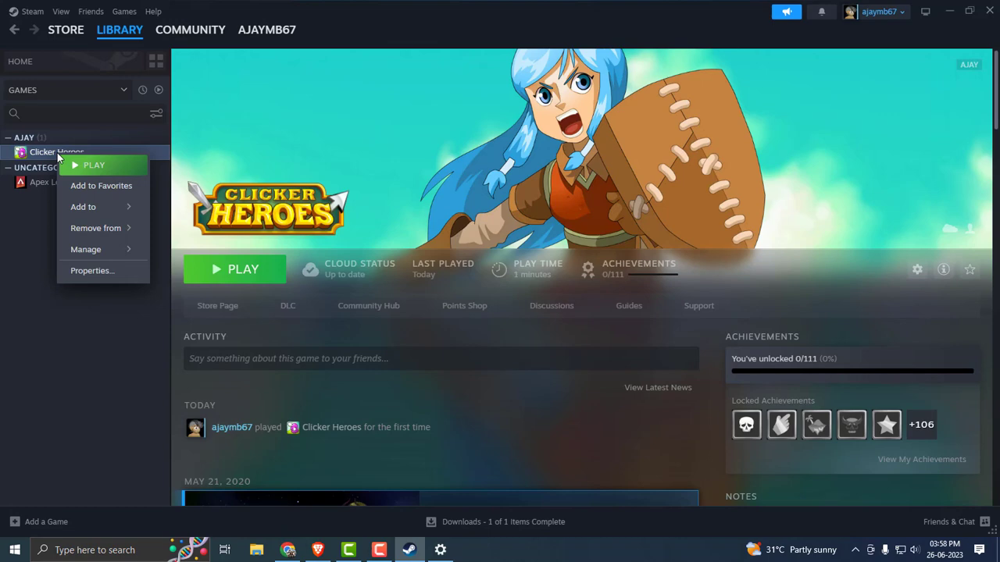
pyautogui.moveTo(91, 253)
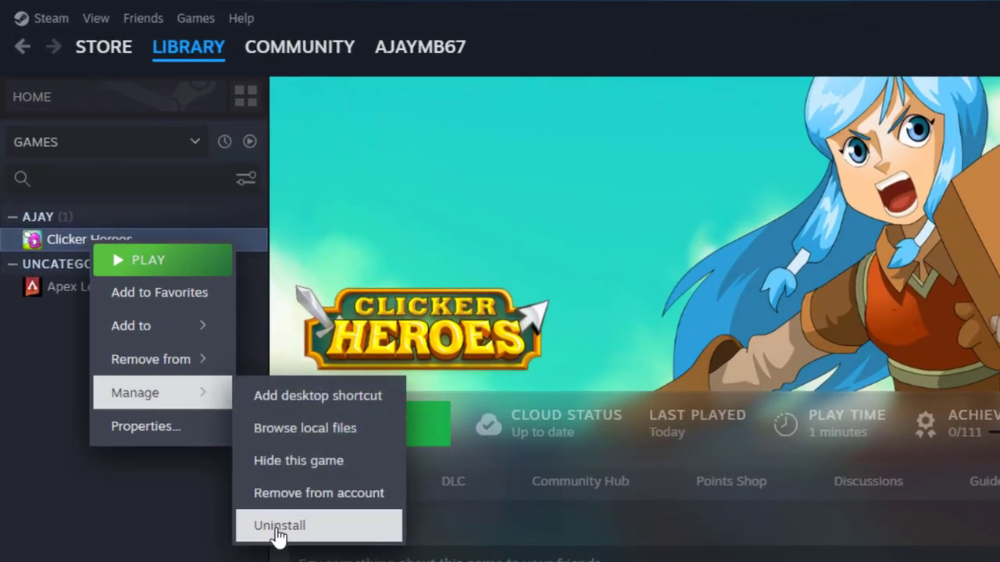
pyautogui.click(188, 479)
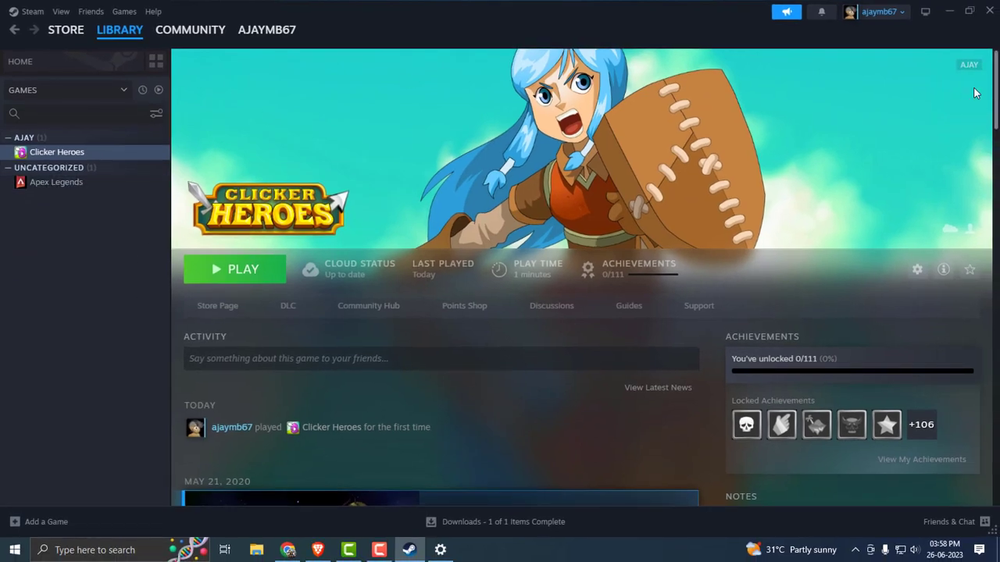
pyautogui.click(989, 13)
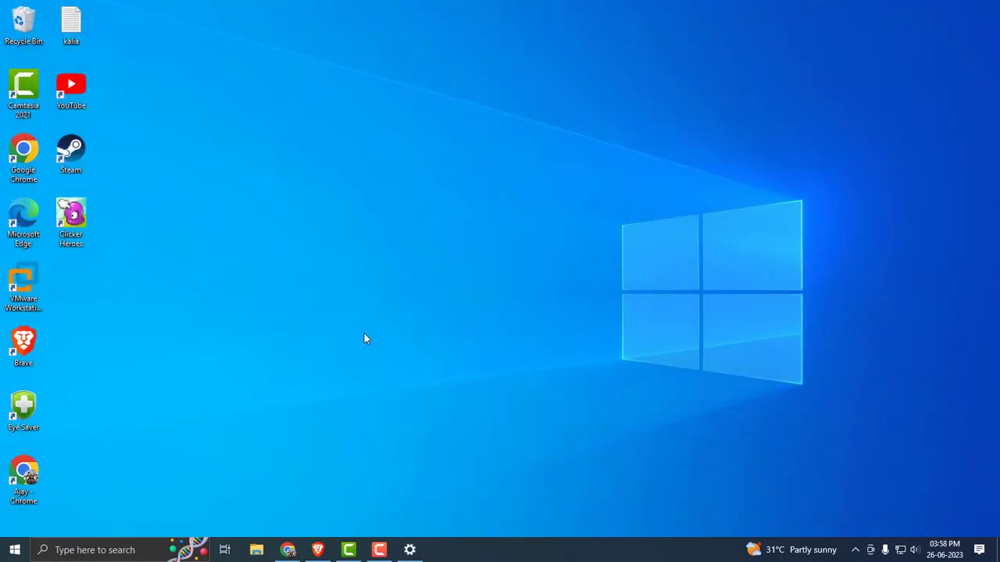